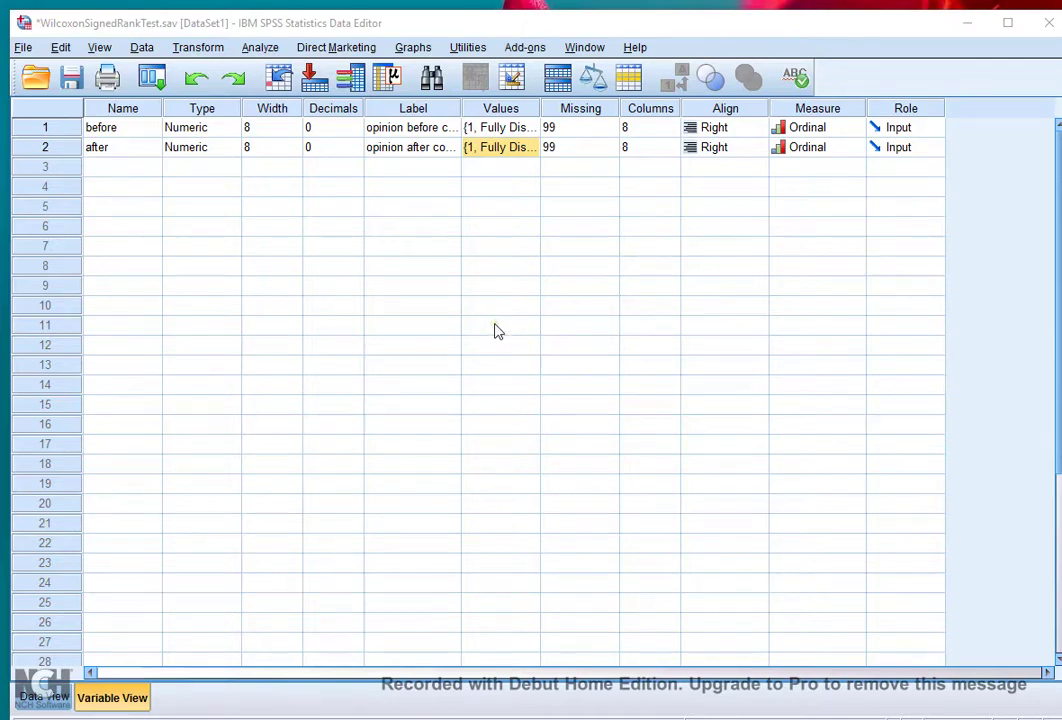
Start a Related Samples nonparametric test with both opinion variables as test fields.
left_click(259, 50)
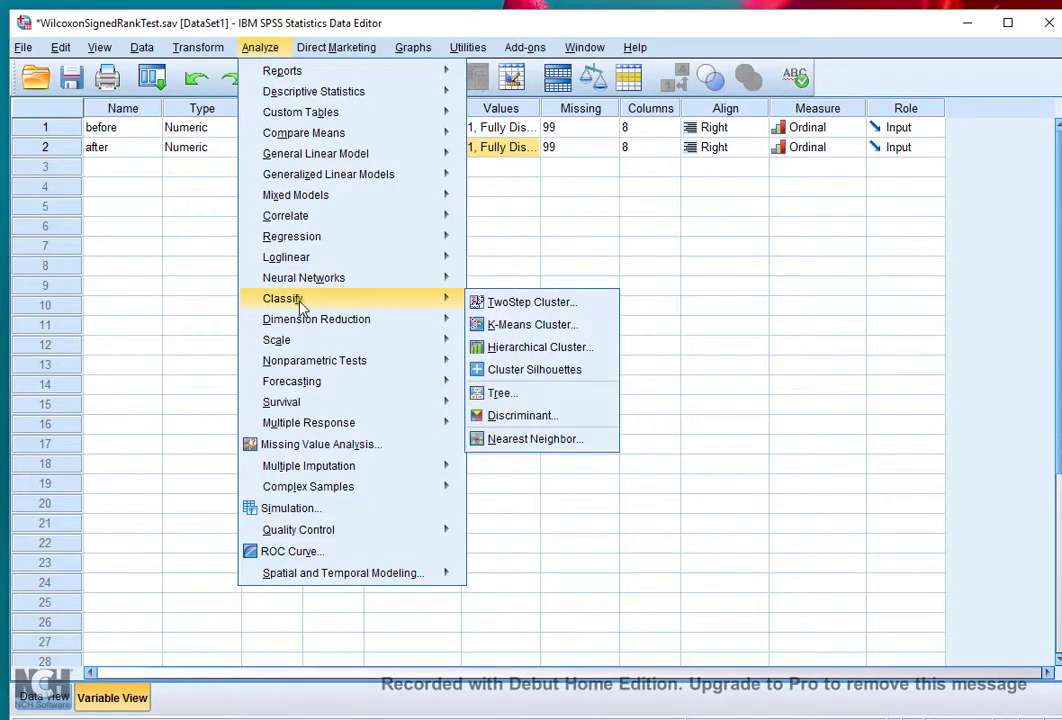
mouse_move(308, 370)
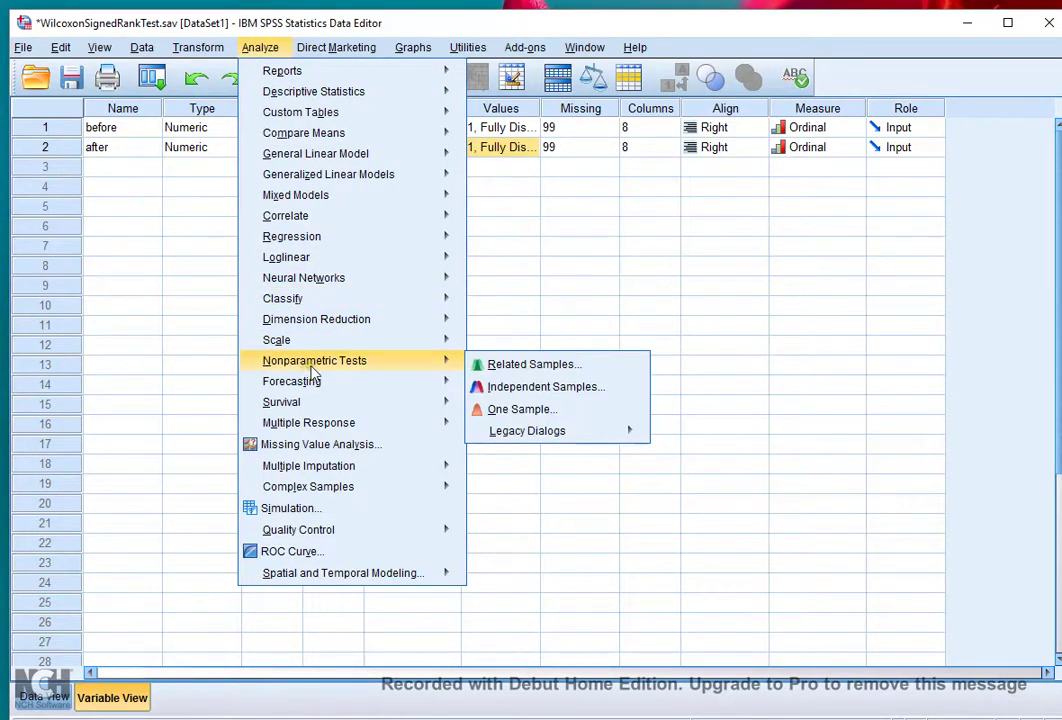
left_click(535, 368)
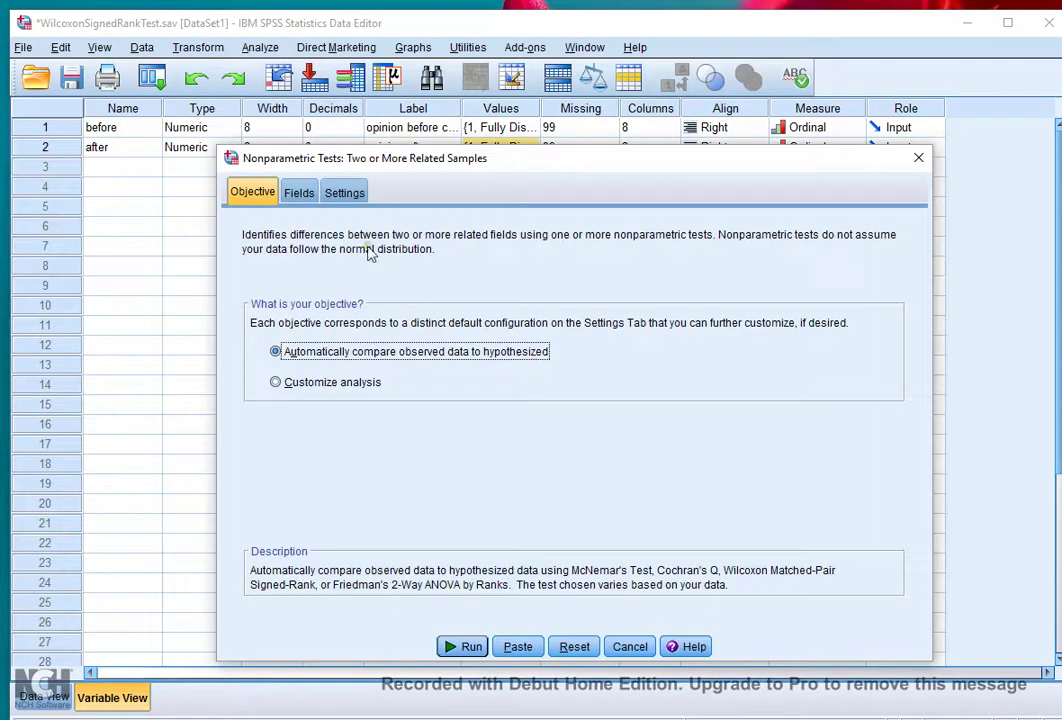
left_click(299, 194)
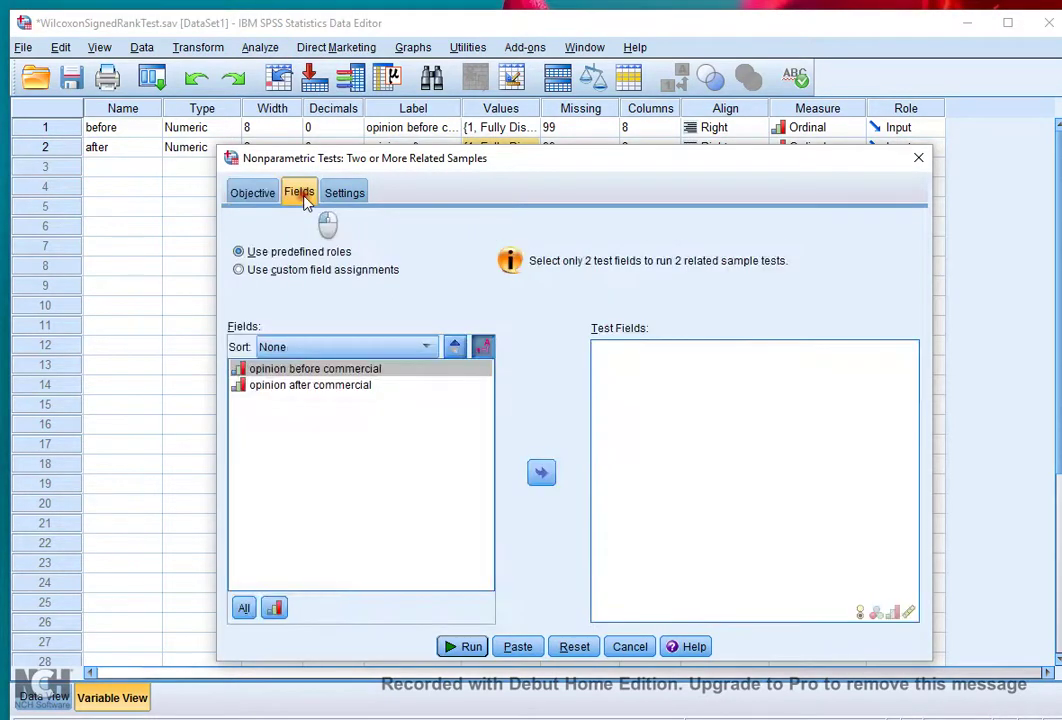
left_click(305, 390, "shift")
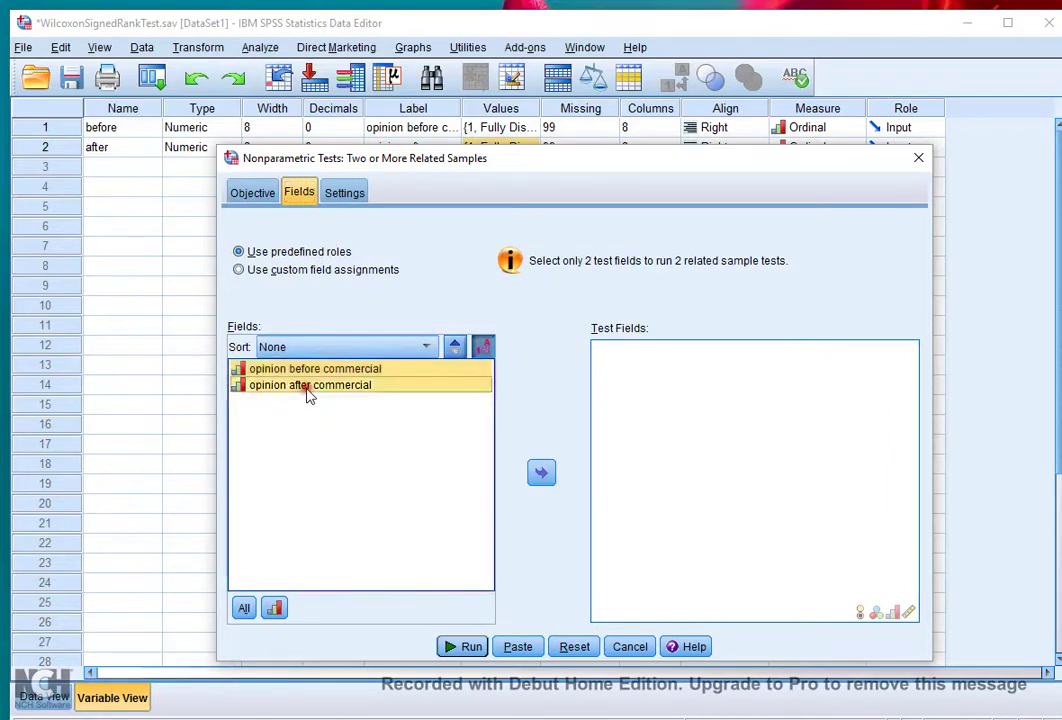
left_click(540, 474)
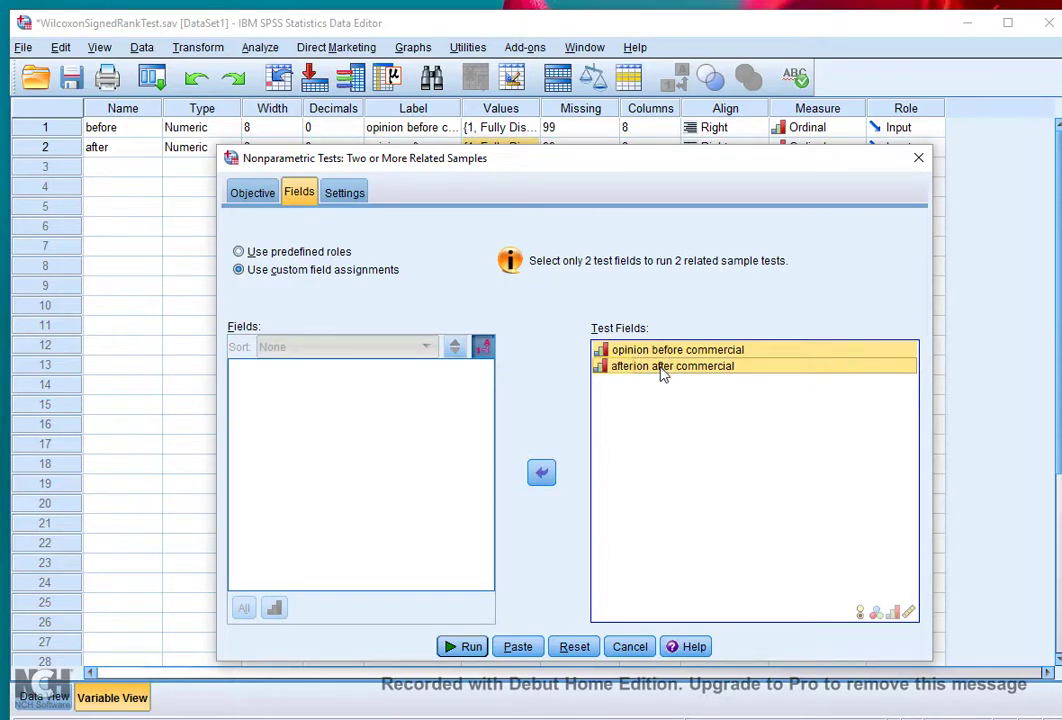
Customize the tests to use only the Wilcoxon matched-pair signed-rank test, and run it.
left_click(357, 196)
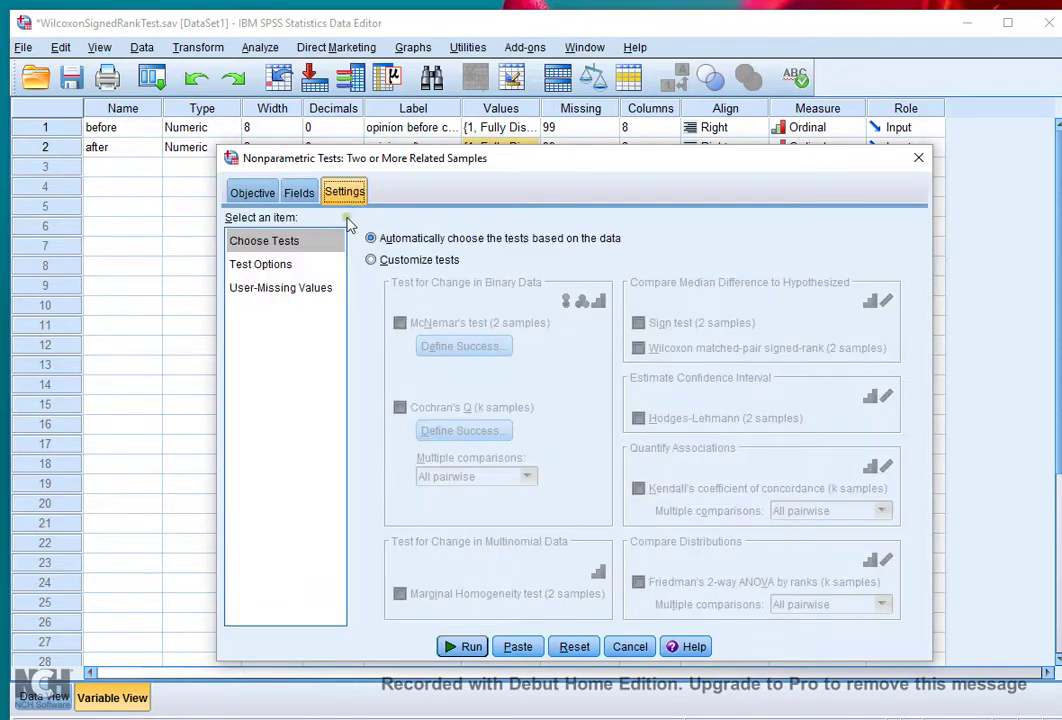
left_click(371, 261)
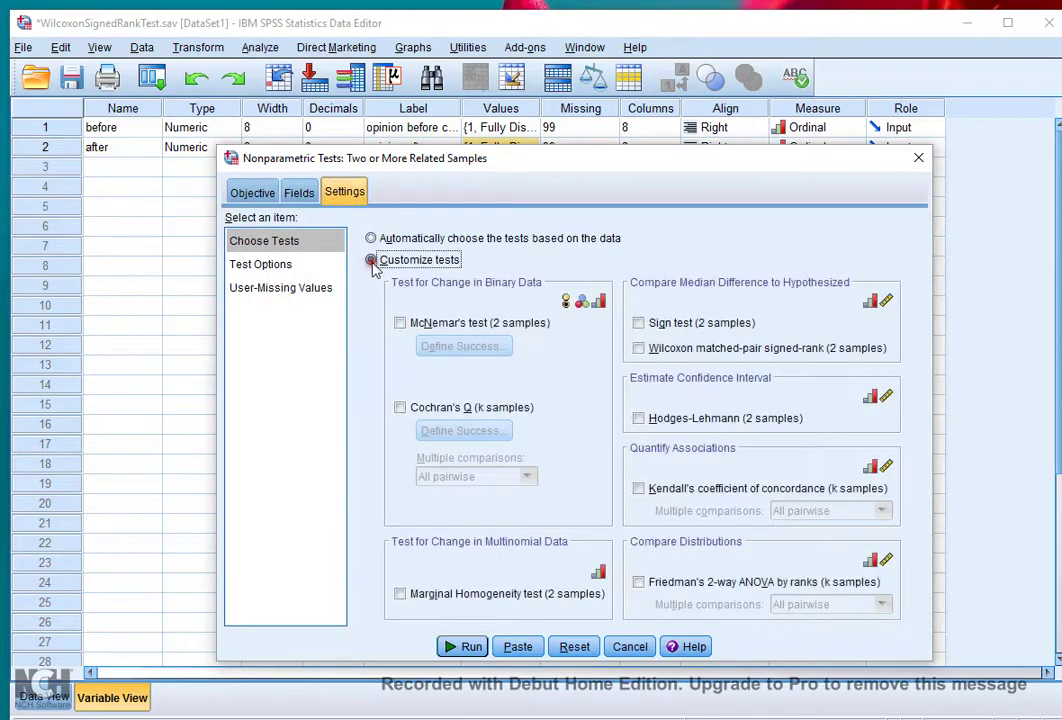
left_click(692, 356)
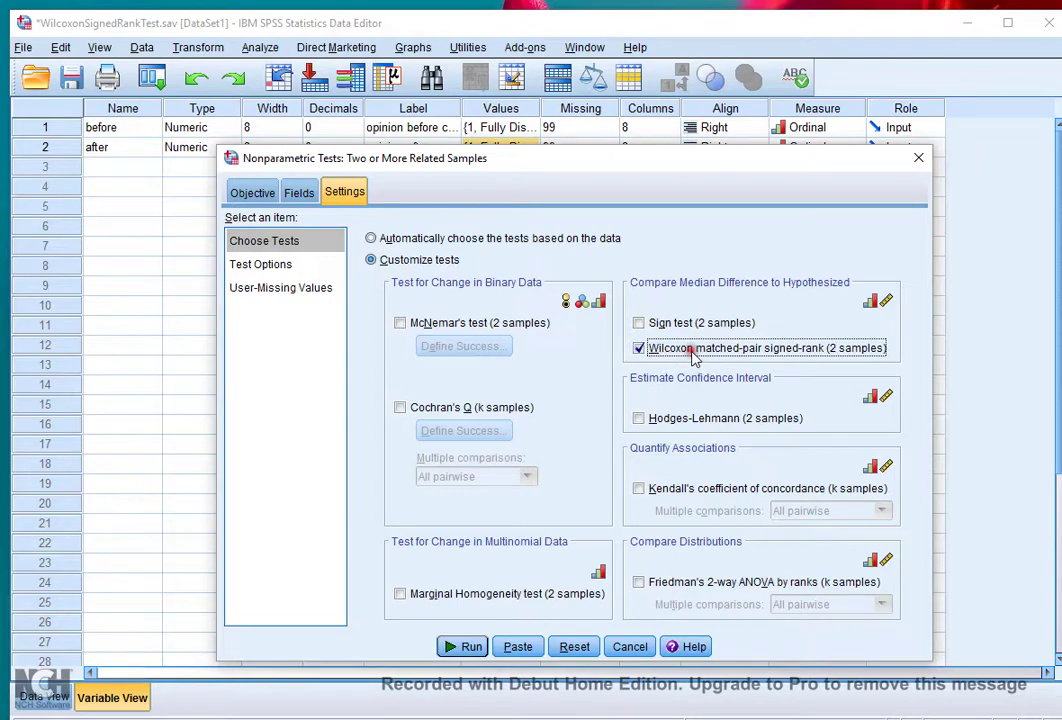
left_click(470, 648)
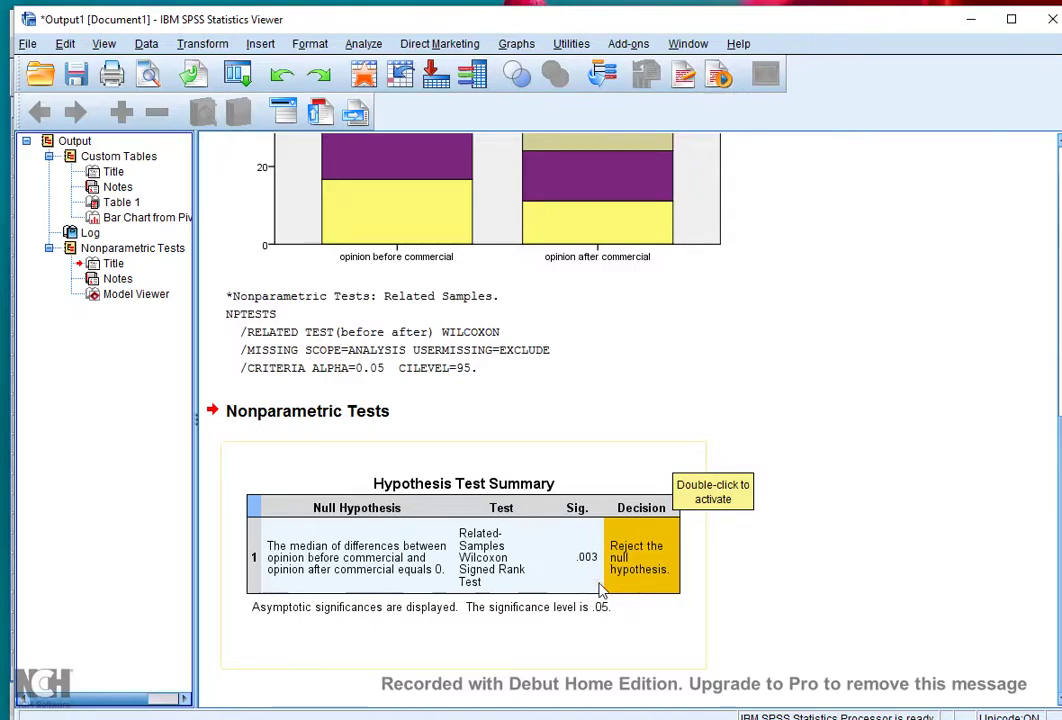
Open the Hypothesis Test Summary (Sig. .003, reject the null) in the Model Viewer.
left_click(600, 590)
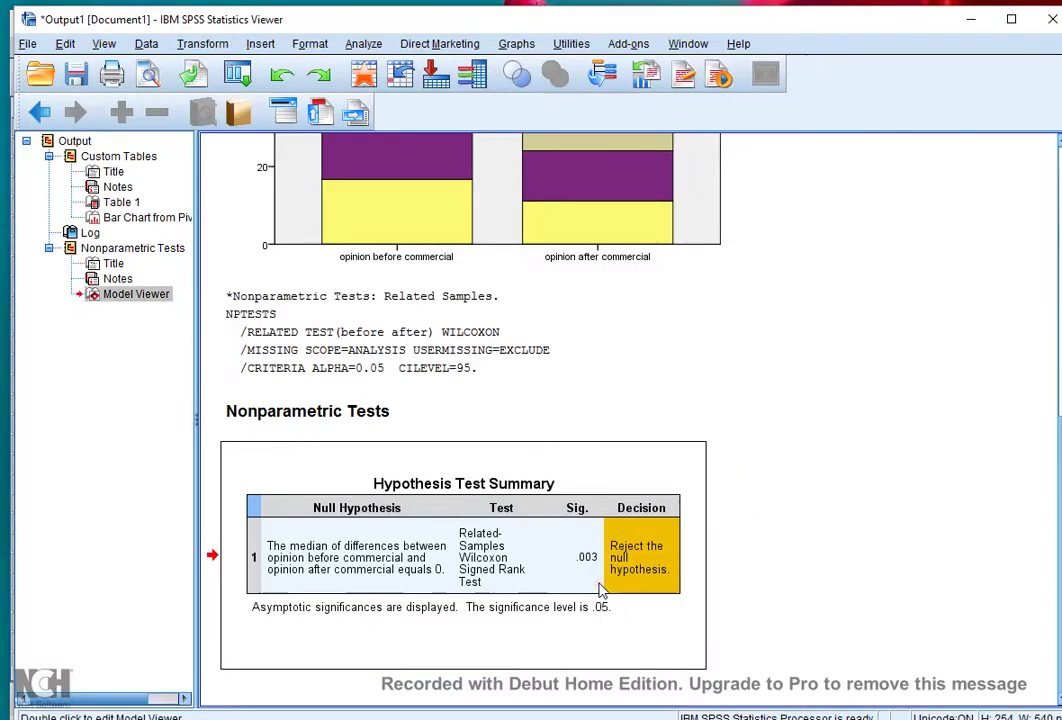
double_click(600, 590)
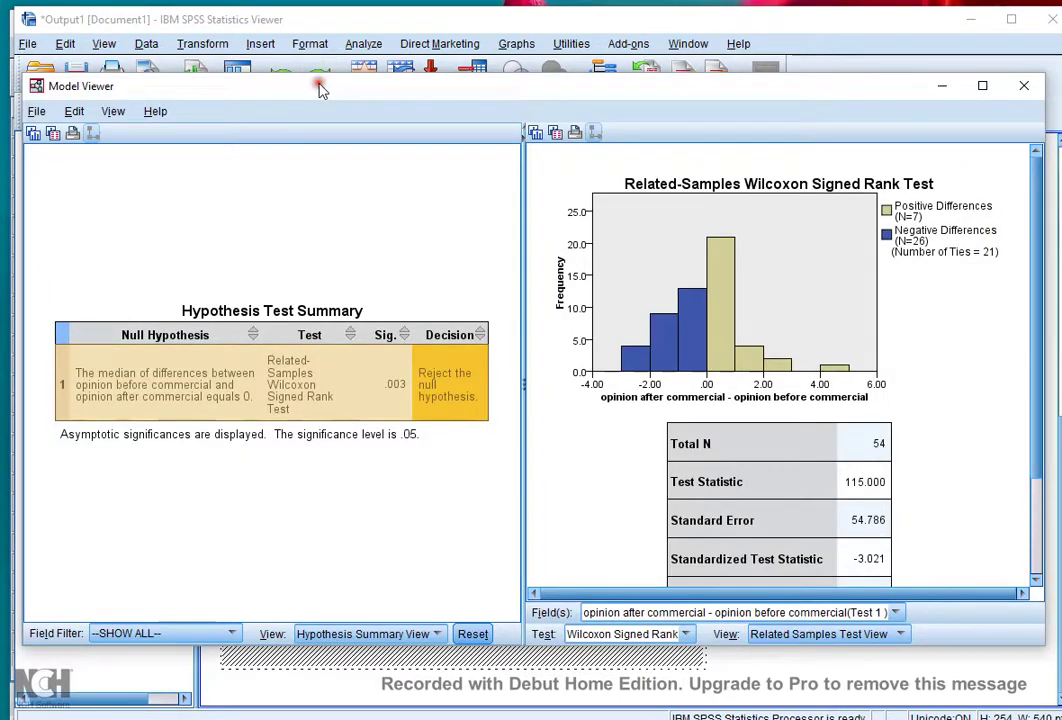
Scroll the Model Viewer's statistics: N 54, test statistic 115.000, standardized -3.021, Sig. .003.
scroll(978, 408, "down", 3)
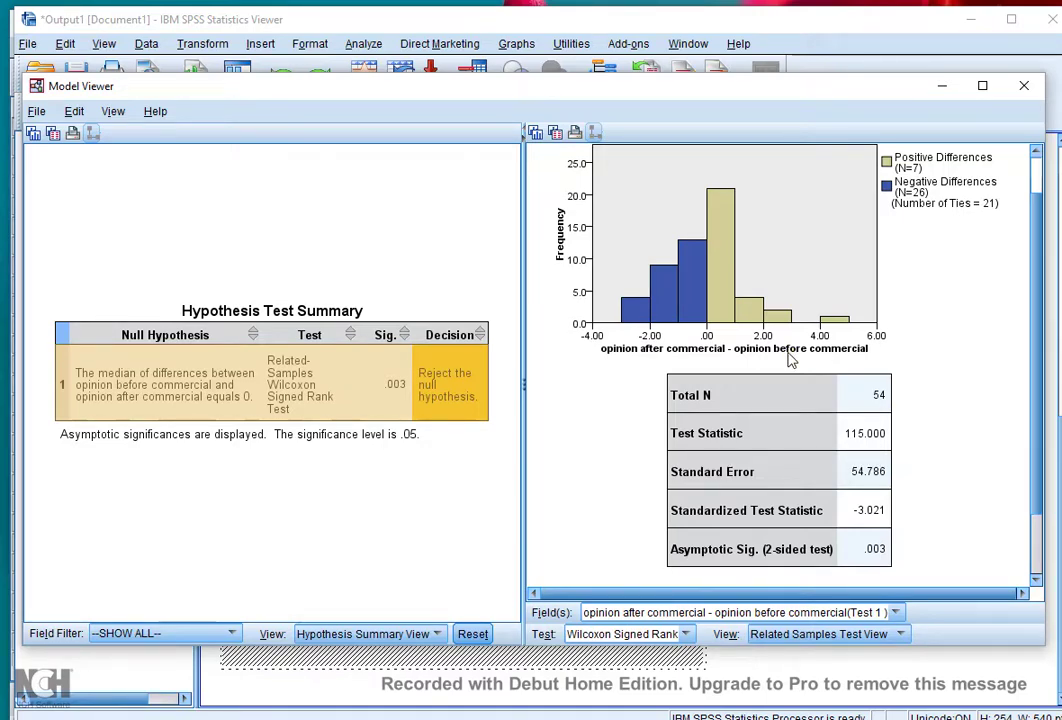
Minimize the output and review the before variable's labels, 1 Fully Dislike to 5 Fully like, unchanged.
left_click(893, 28)
left_click(970, 19)
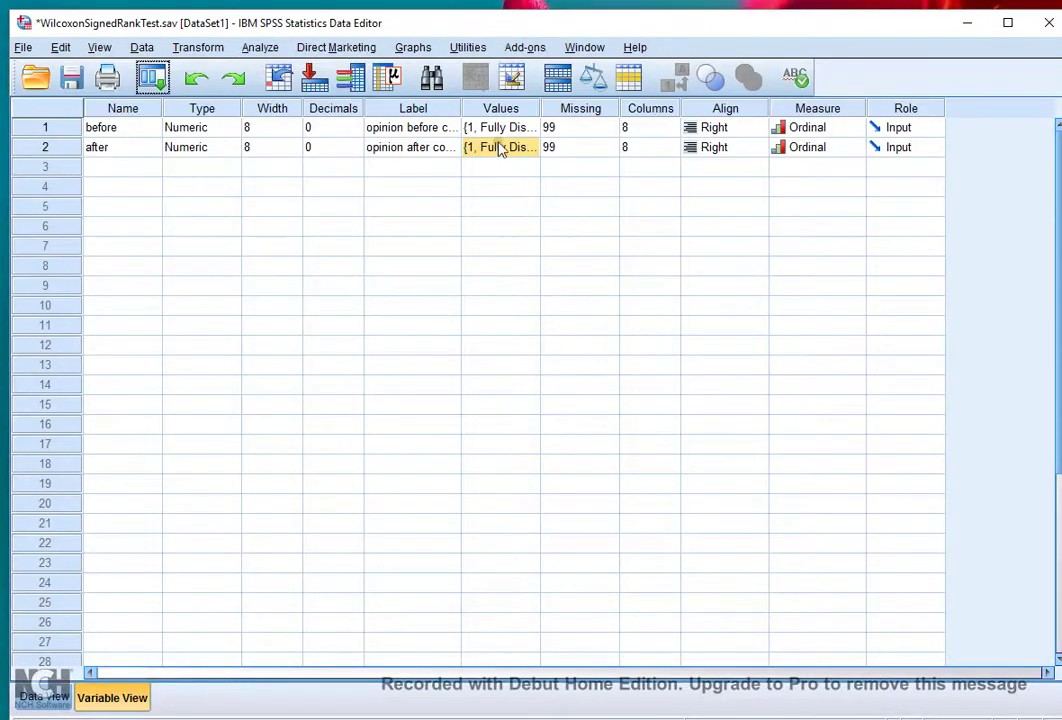
left_click(524, 128)
left_click(526, 128)
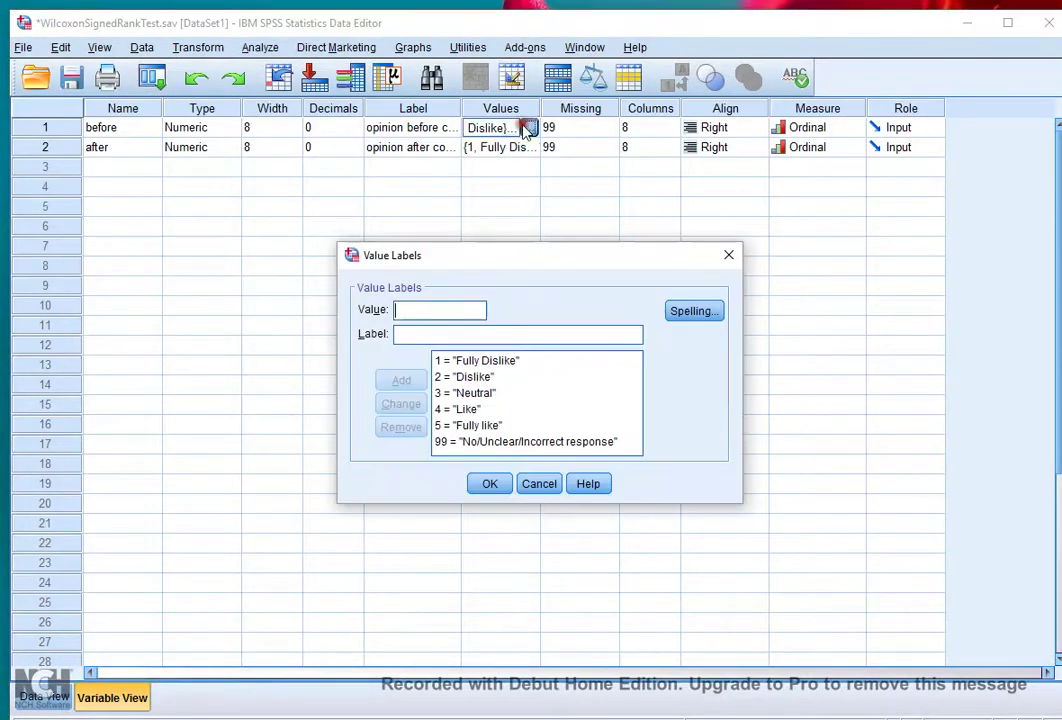
left_click(468, 426)
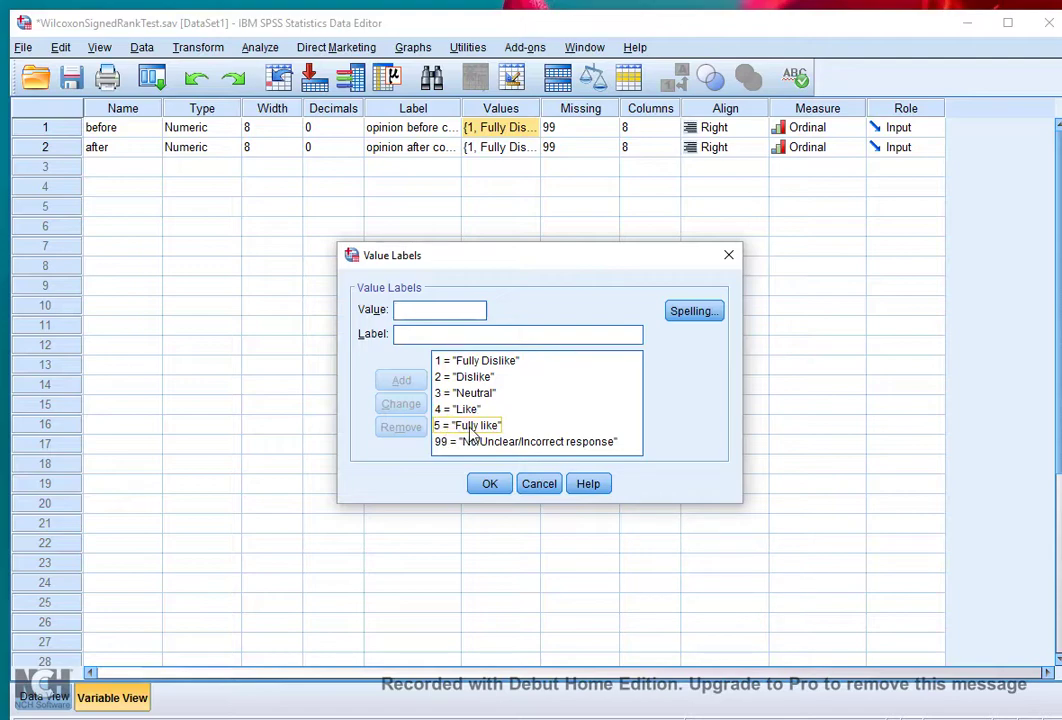
left_click(539, 484)
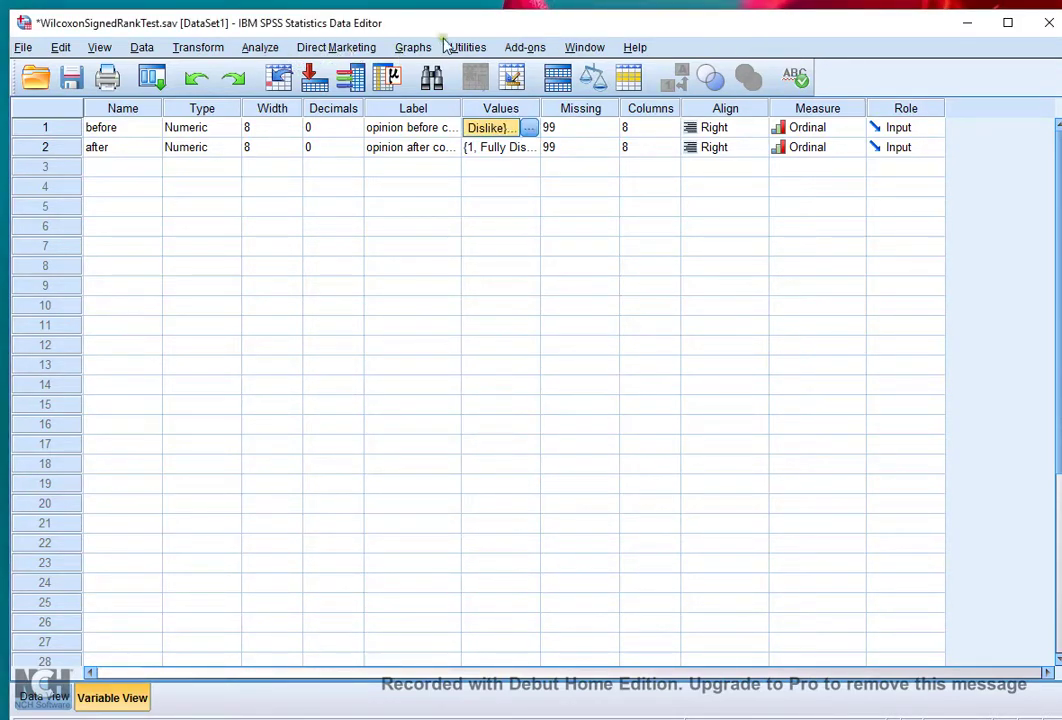
Rerun the Related Samples test with opinion after commercial ordered before opinion before commercial.
left_click(266, 50)
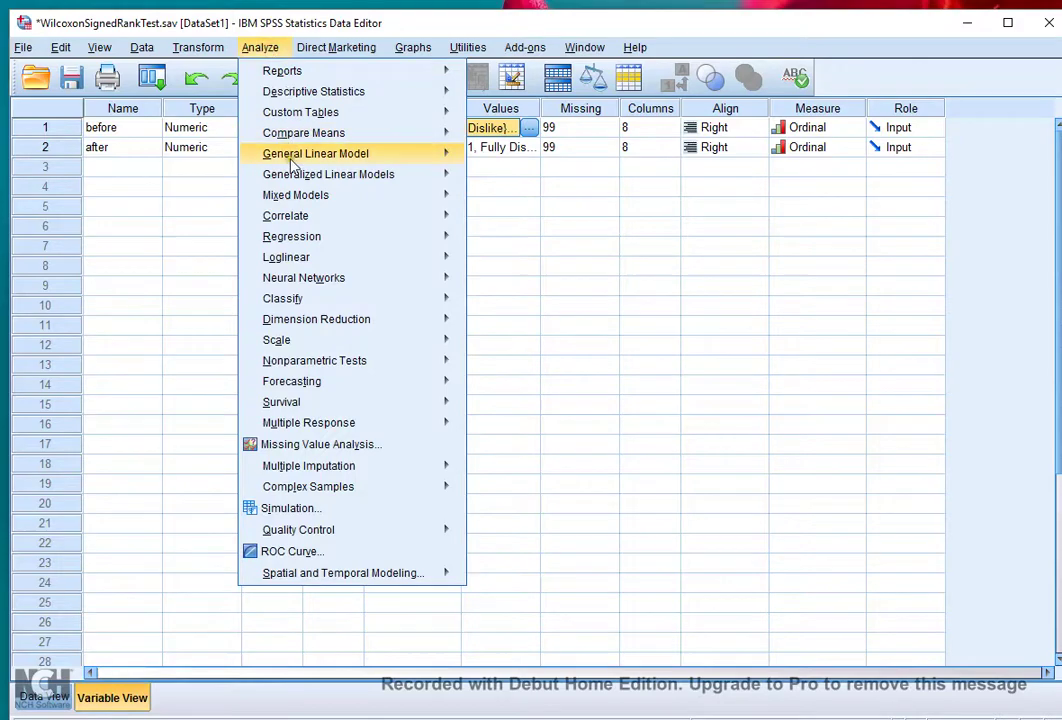
mouse_move(325, 365)
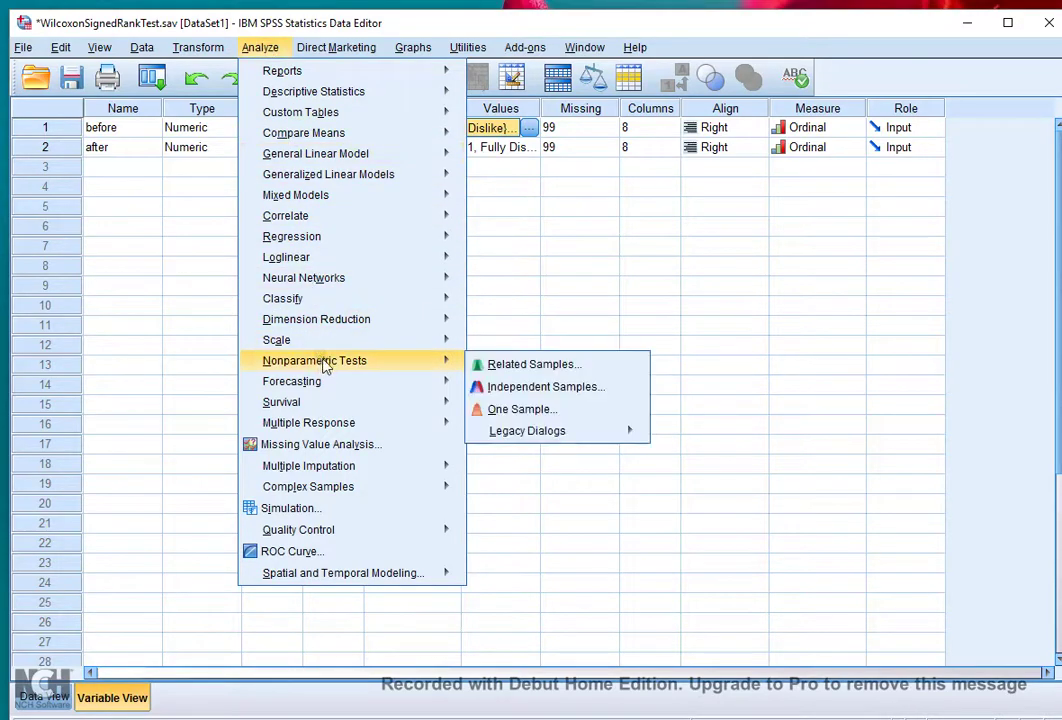
left_click(545, 367)
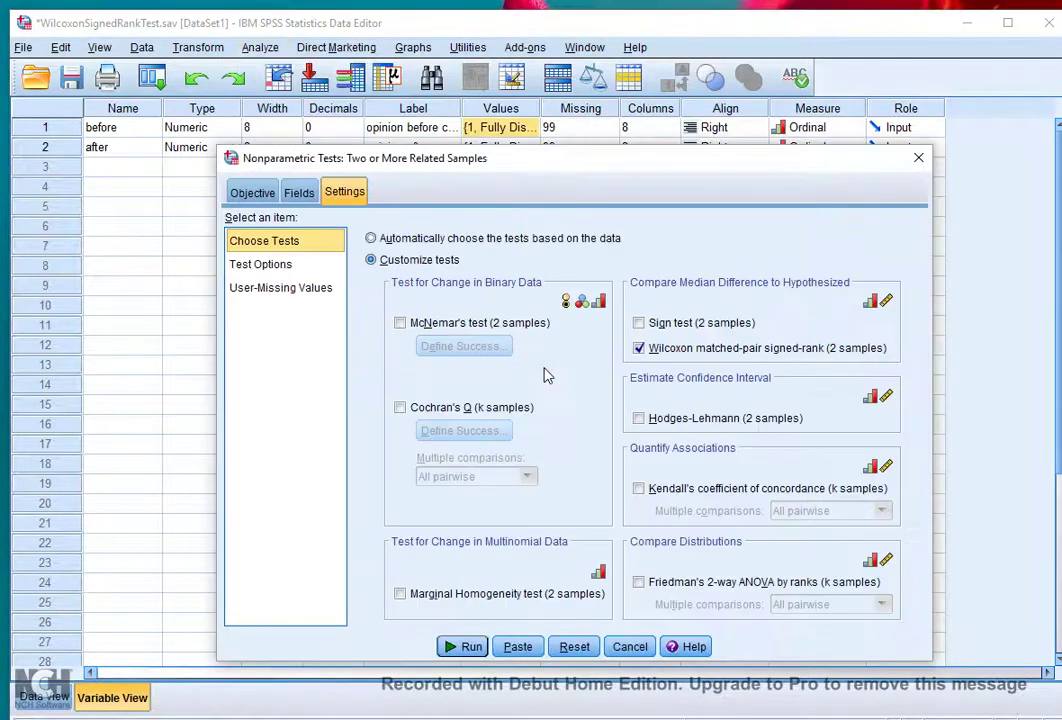
left_click(297, 191)
left_click(635, 369)
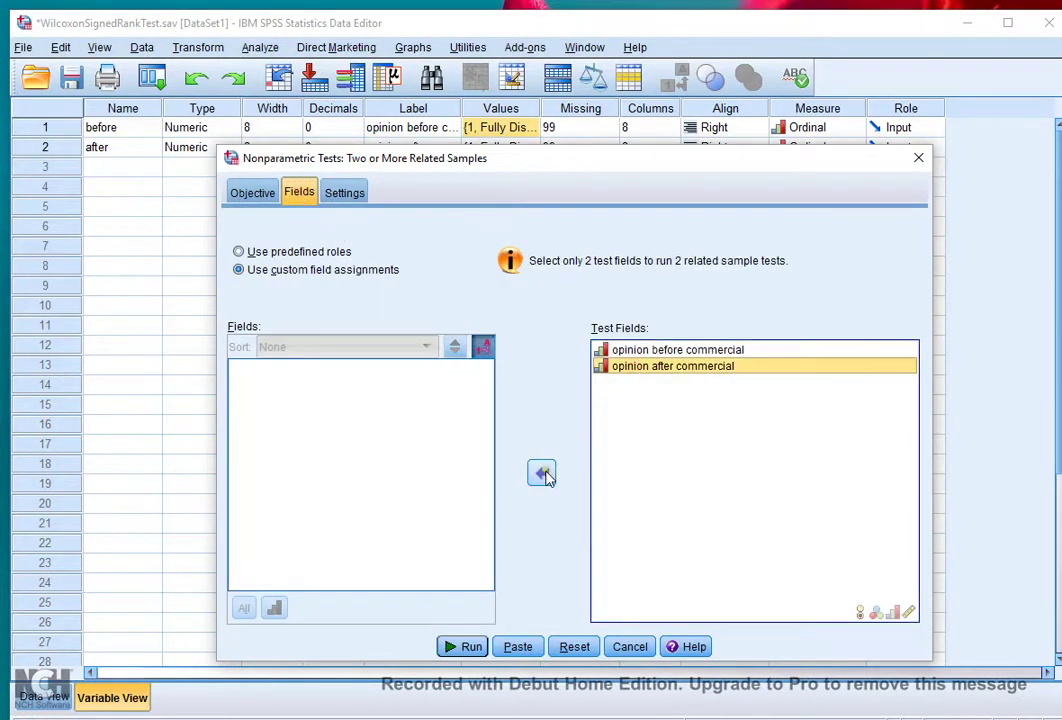
left_click(640, 350)
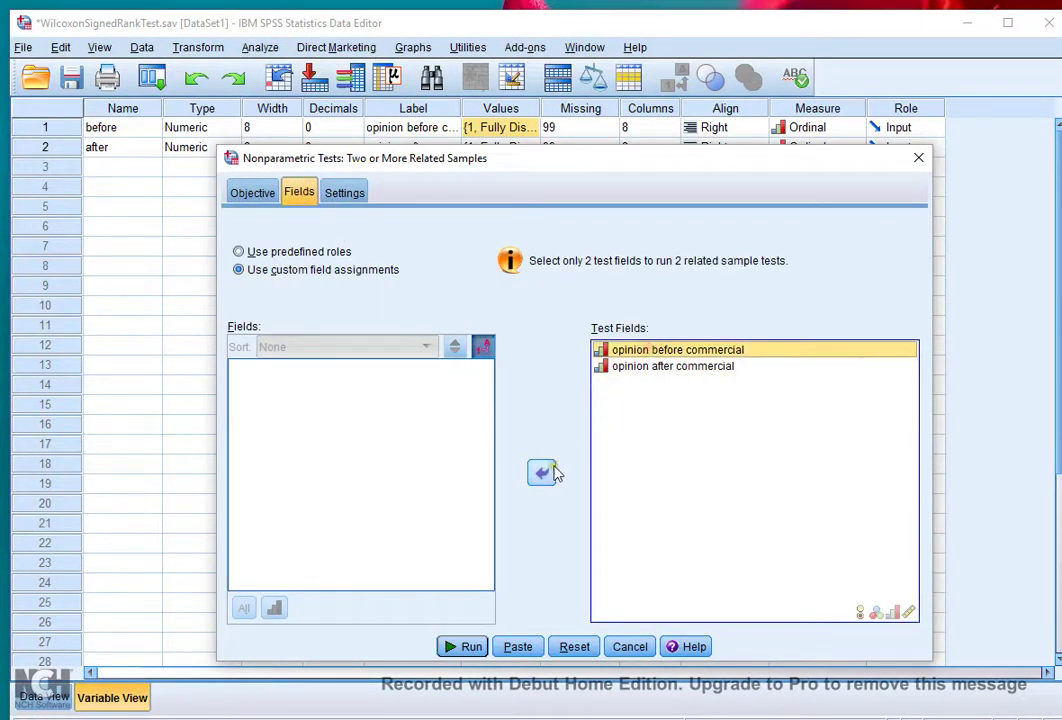
left_click(543, 473)
left_click(543, 473)
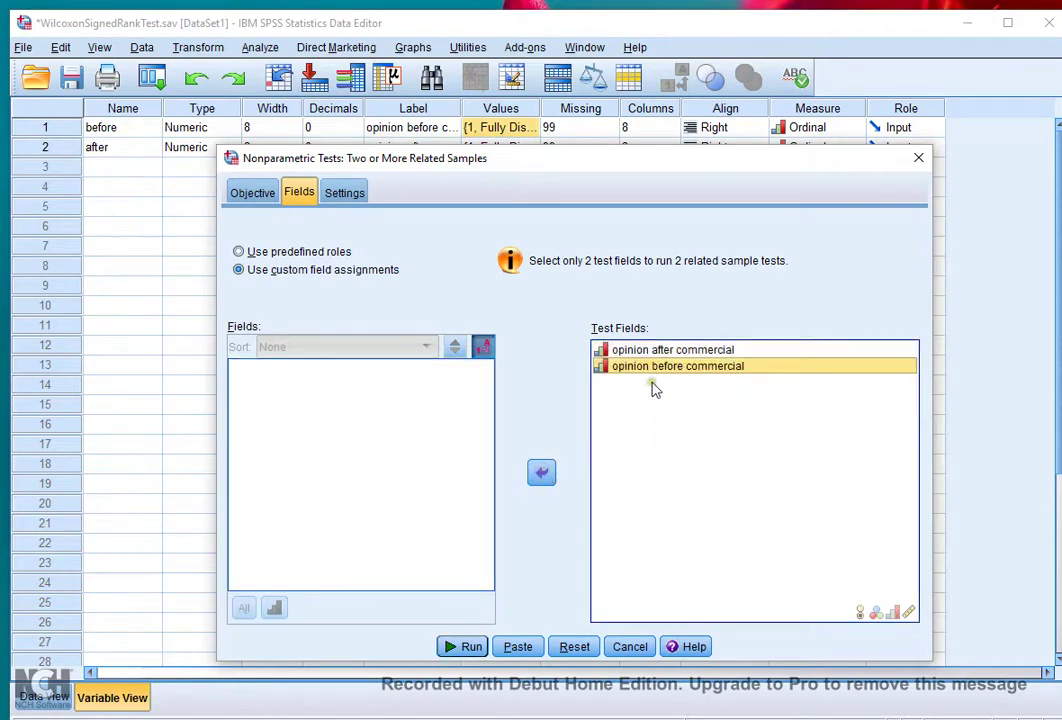
left_click(470, 647)
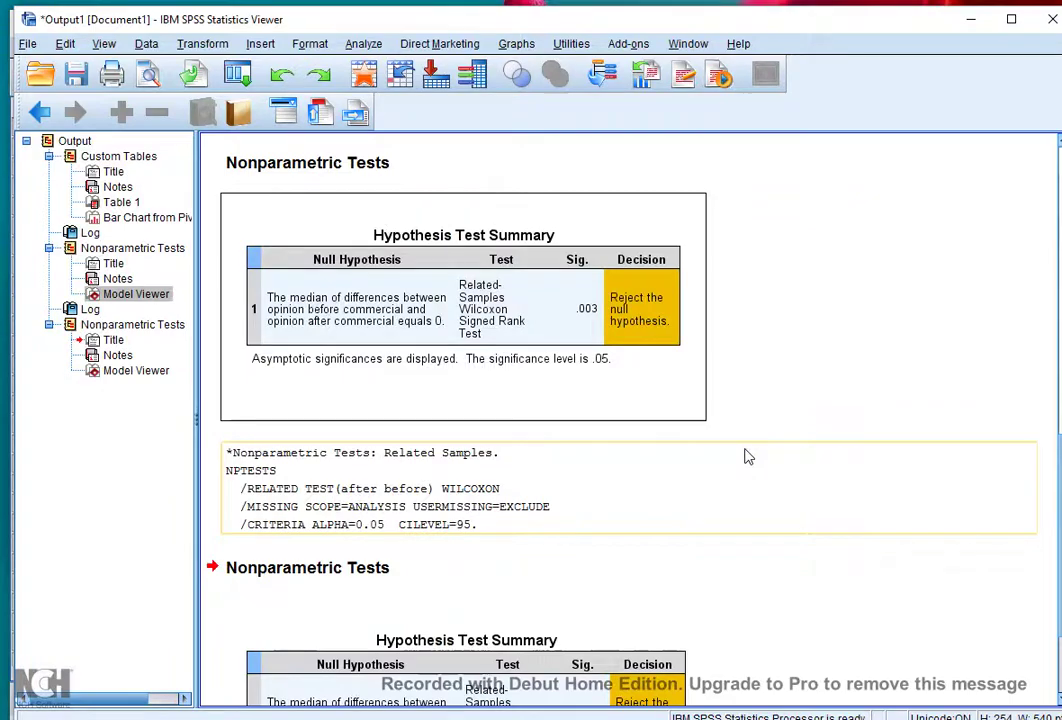
Open the new result in the Model Viewer: statistic 446.000, standardized 3.021, Sig. .003.
left_click(614, 557)
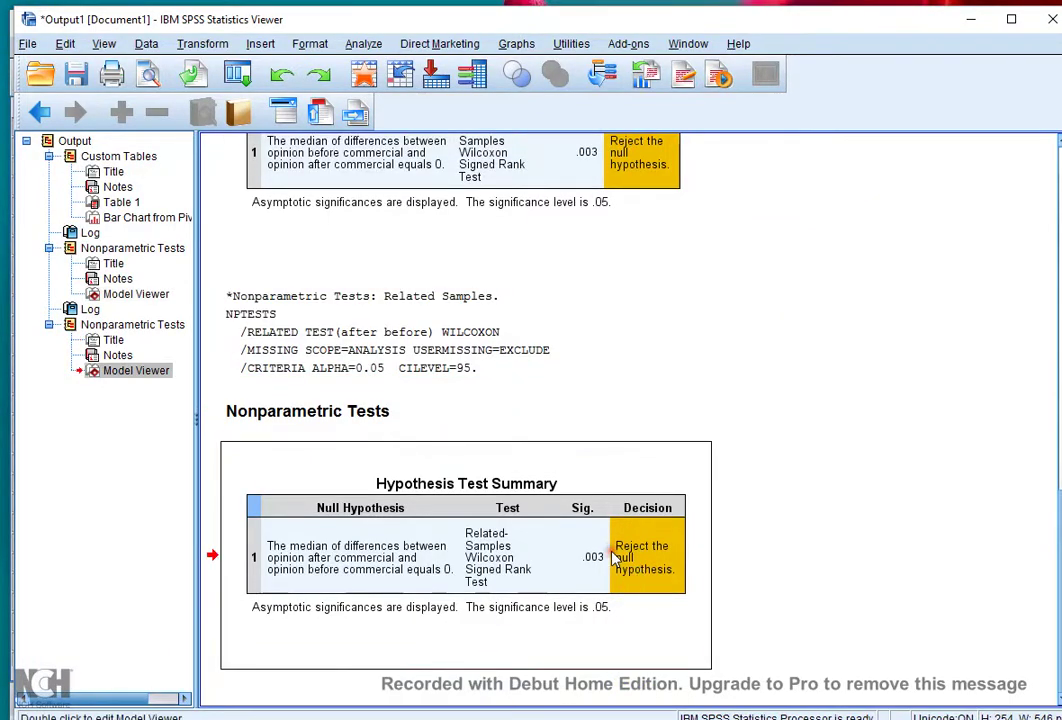
double_click(614, 557)
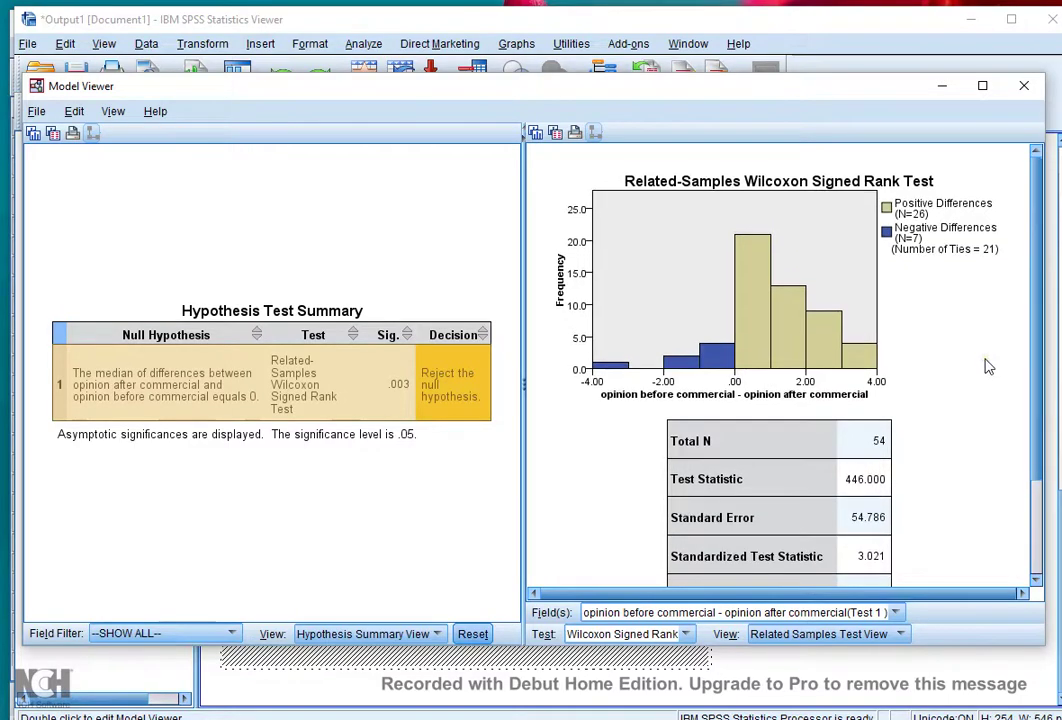
scroll(986, 363, "down", 1)
scroll(986, 367, "down", 1)
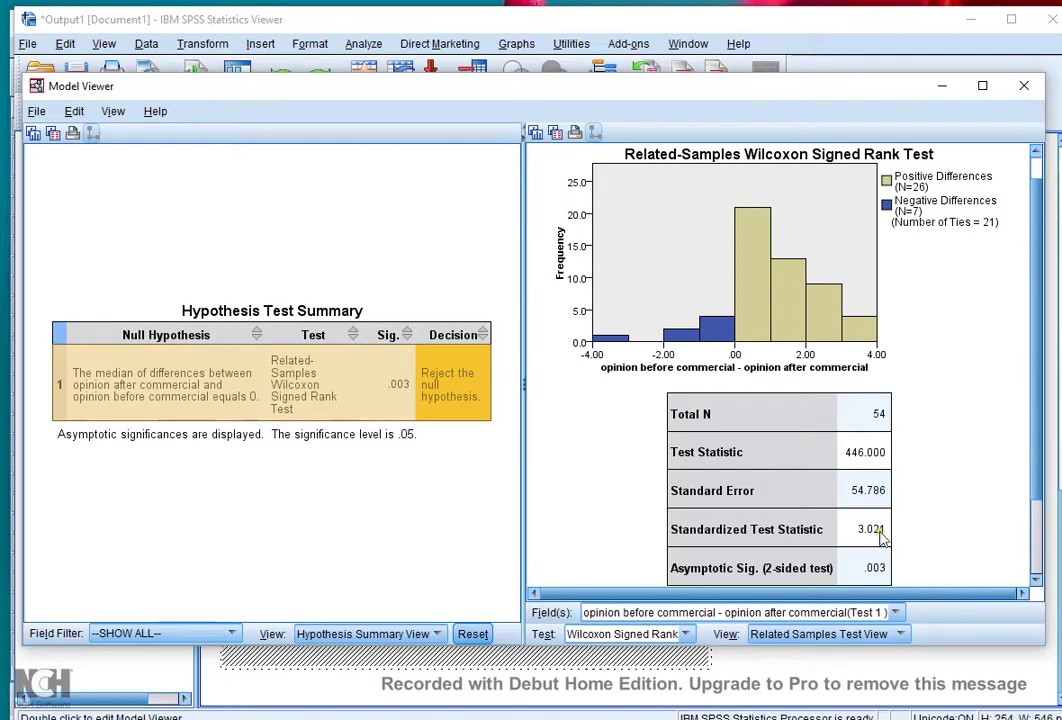
scroll(915, 509, "down", 1)
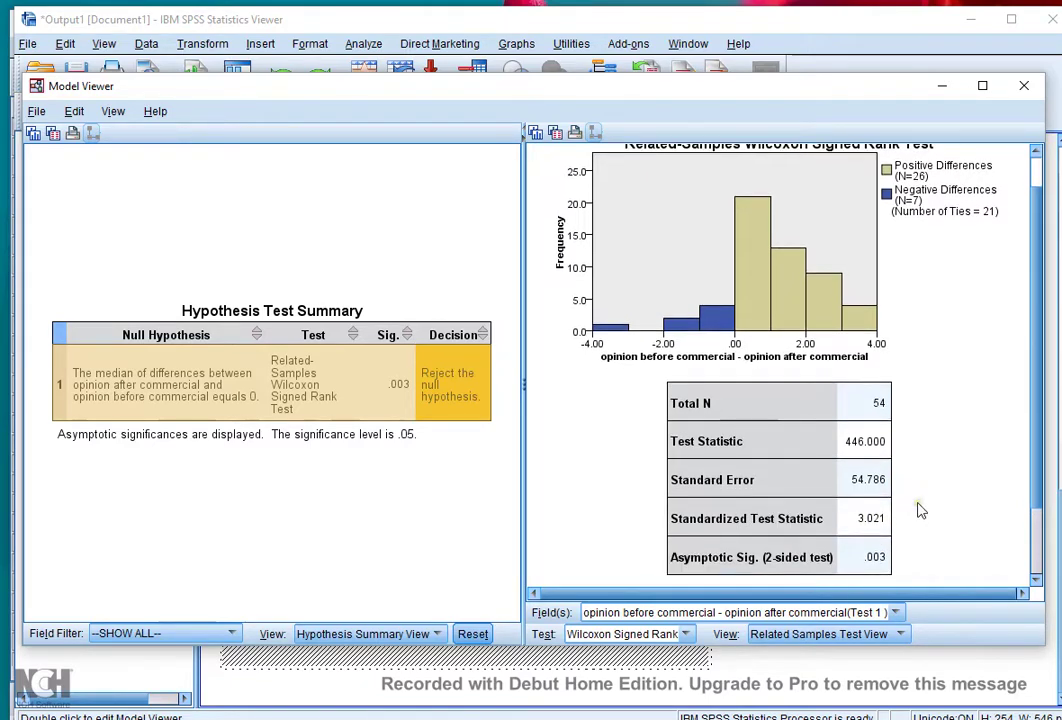
scroll(921, 511, "up", 1)
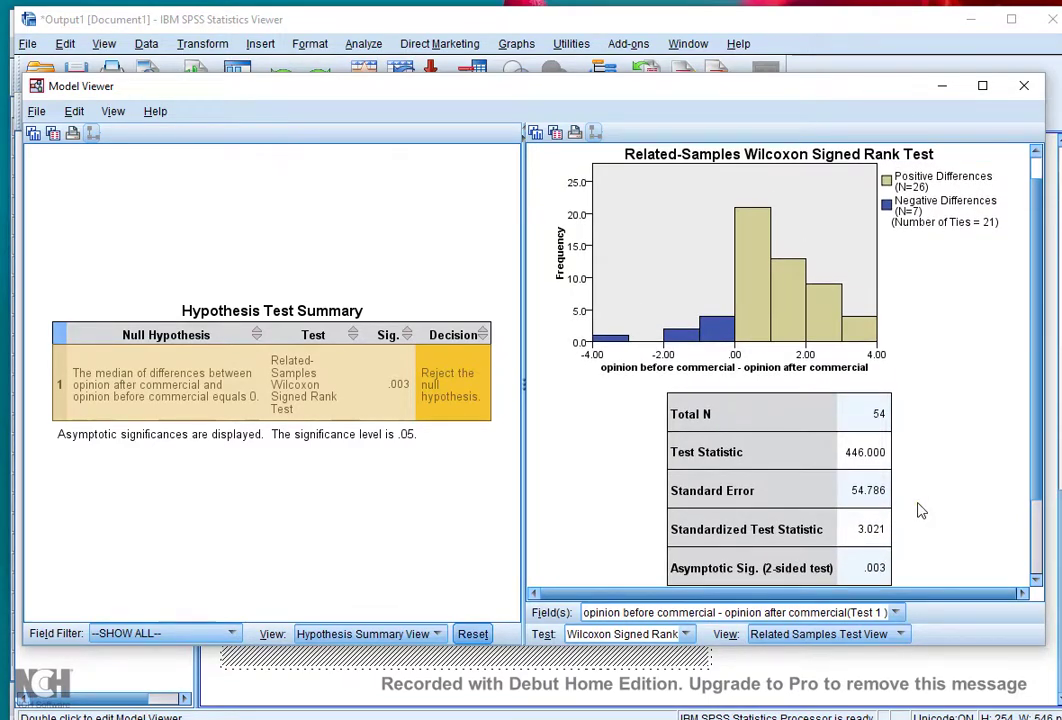